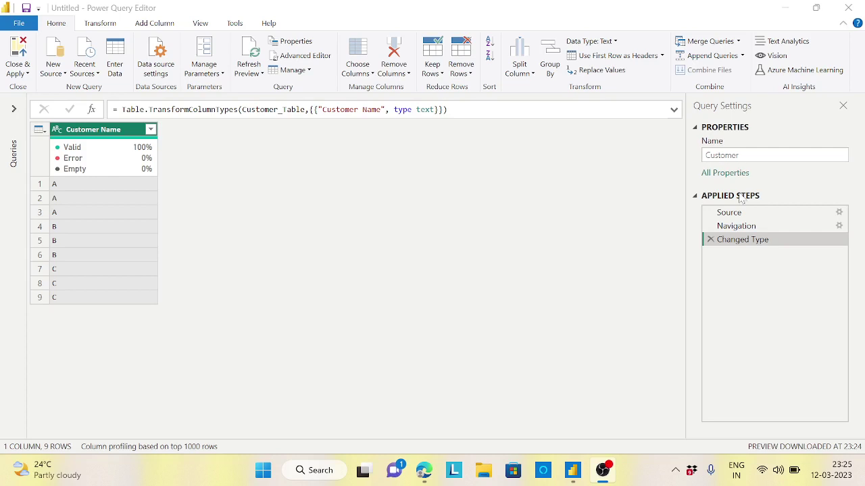
Add a trial Index column counting from 1, then delete that step.
mouse_move(573, 471)
click(632, 417)
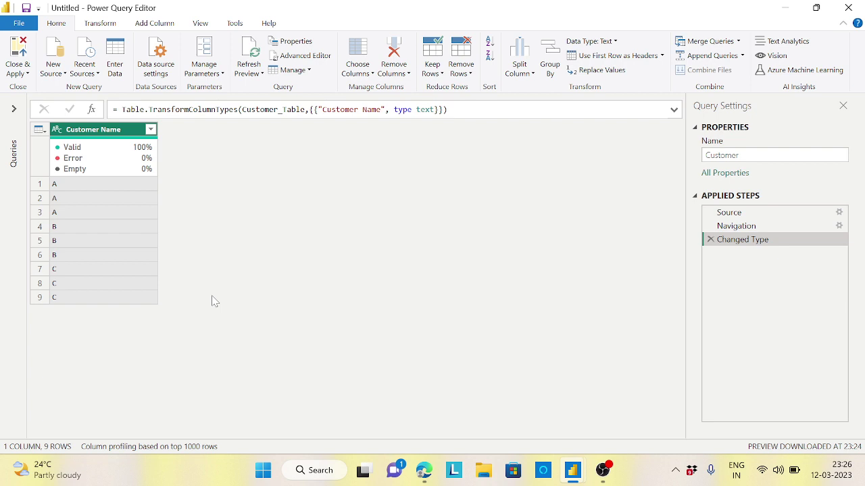
click(161, 24)
click(191, 56)
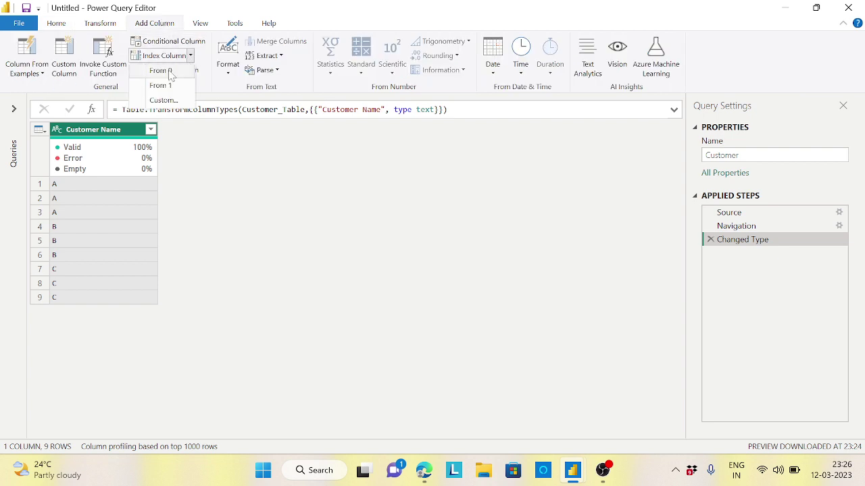
click(166, 86)
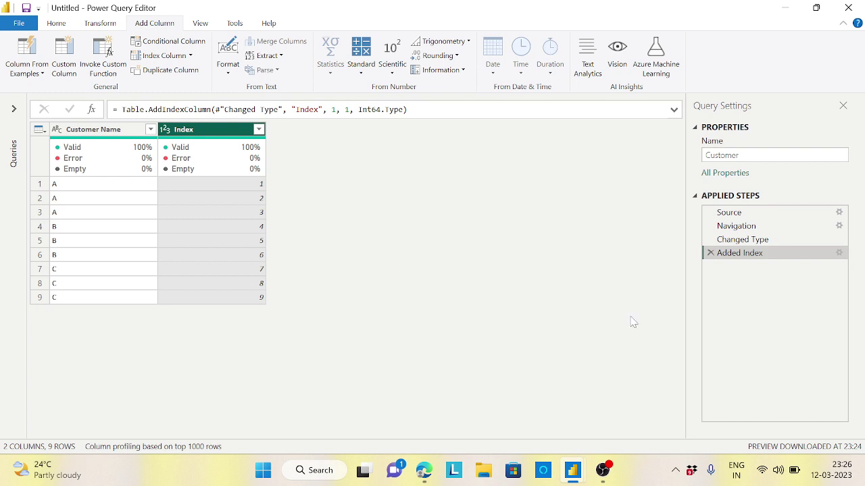
click(708, 252)
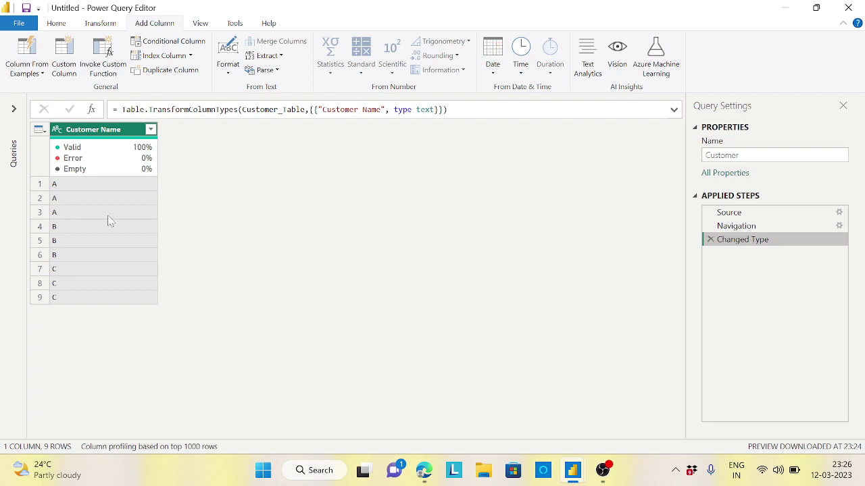
Group the Customer table by Customer Name using All Rows into a column named ALL.
click(105, 25)
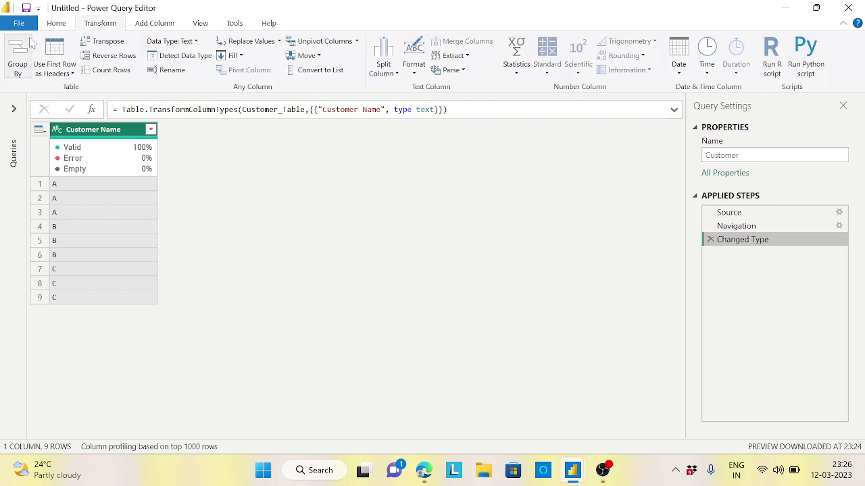
click(19, 60)
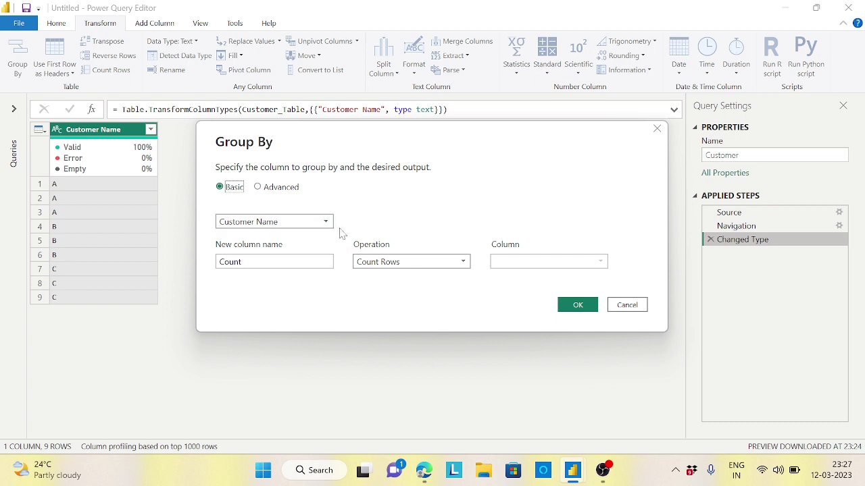
click(420, 266)
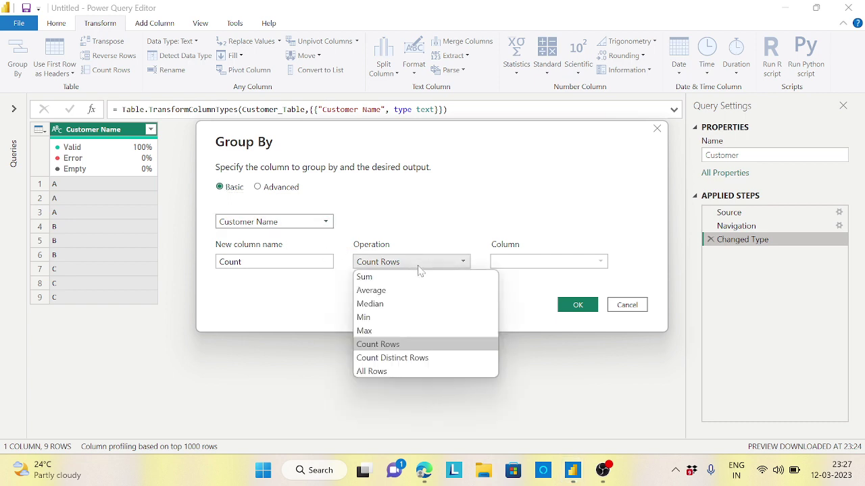
click(378, 372)
click(242, 261)
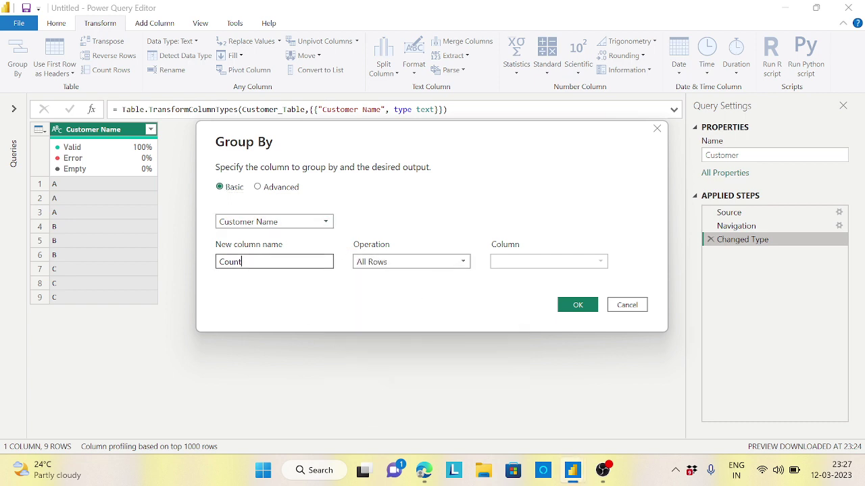
key(BackSpace)
key(BackSpace)
key(BackSpace)
text(ALL)
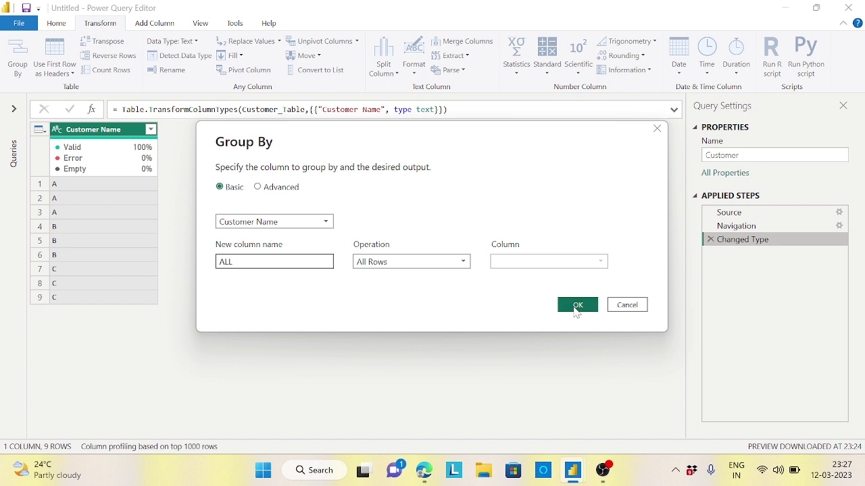
click(576, 307)
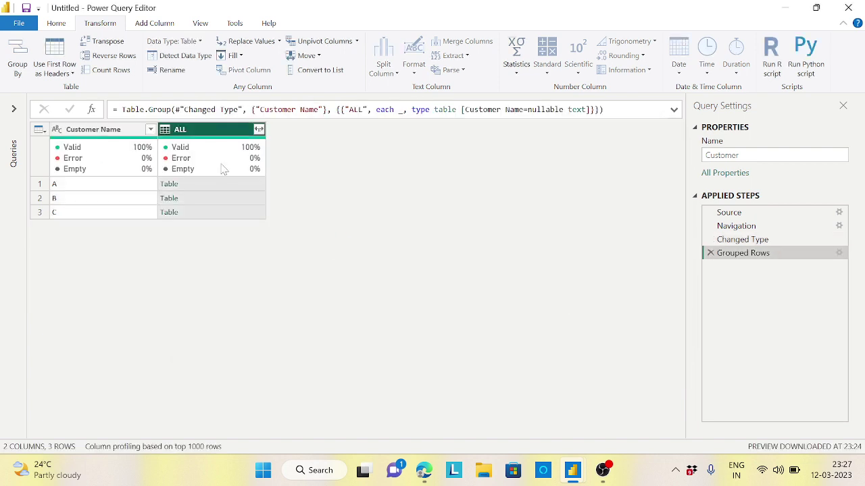
Preview the nested ALL tables for customers A, B and C.
click(241, 187)
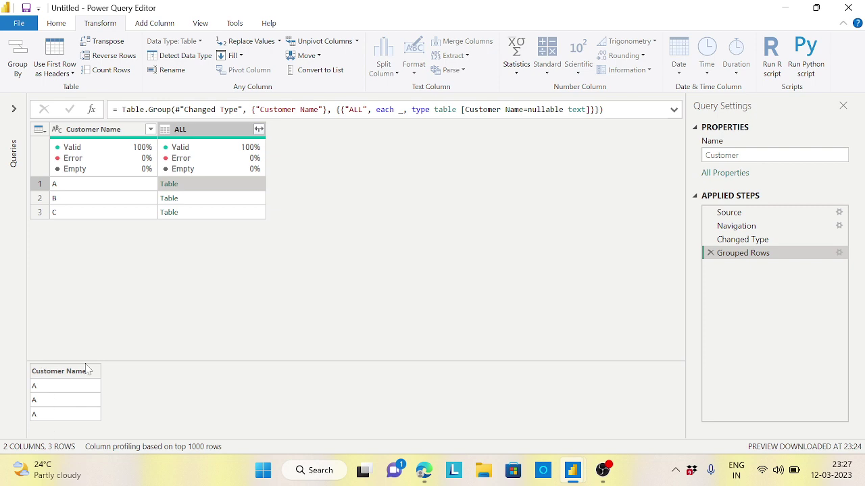
click(225, 200)
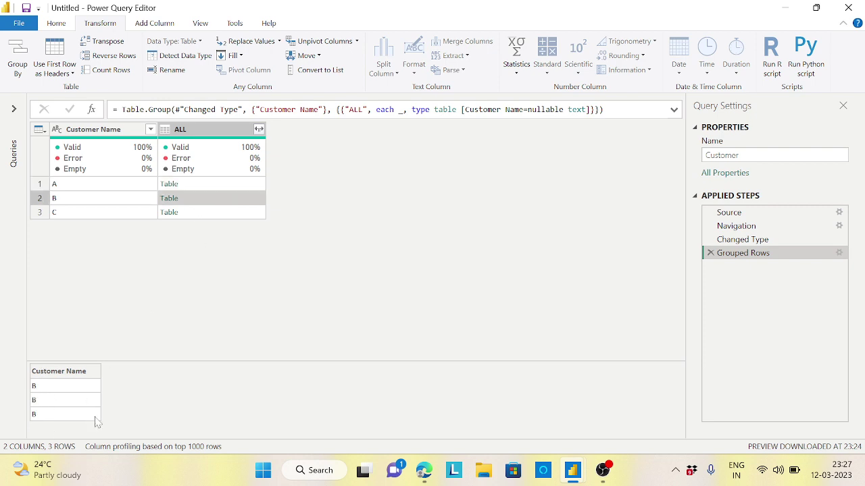
click(250, 213)
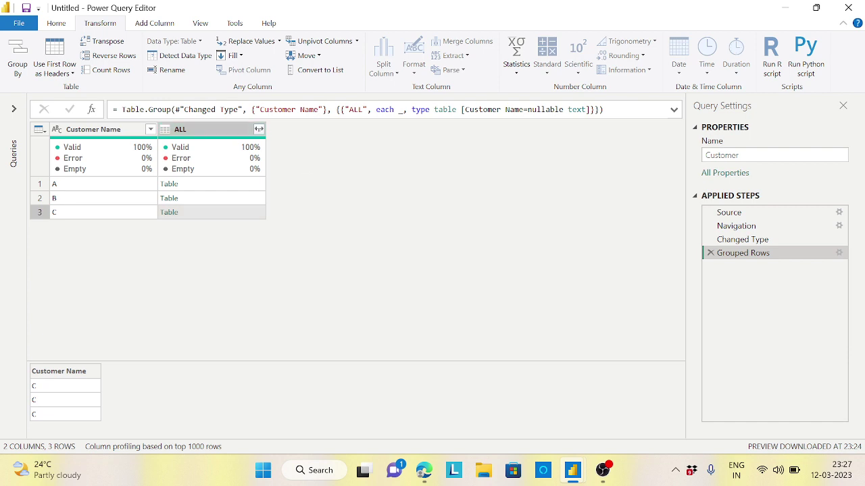
click(162, 23)
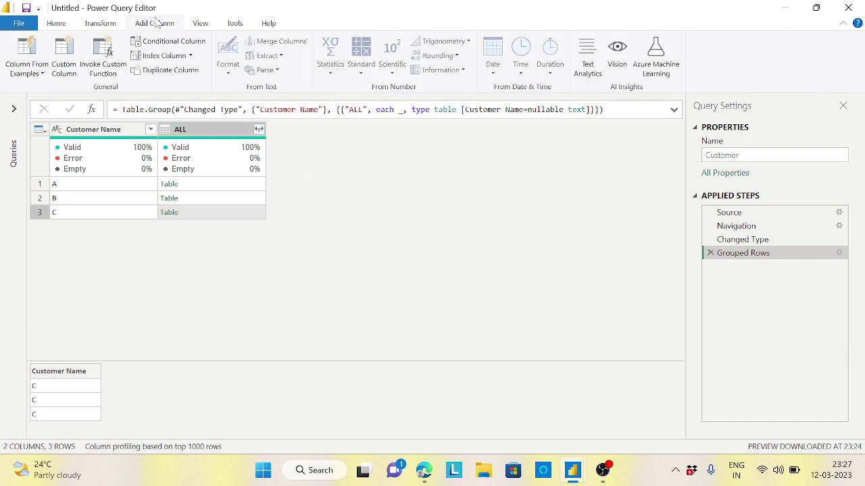
Add a custom Index column starting at 100 with increment 1, numbering A, B, C as 100–102.
click(192, 56)
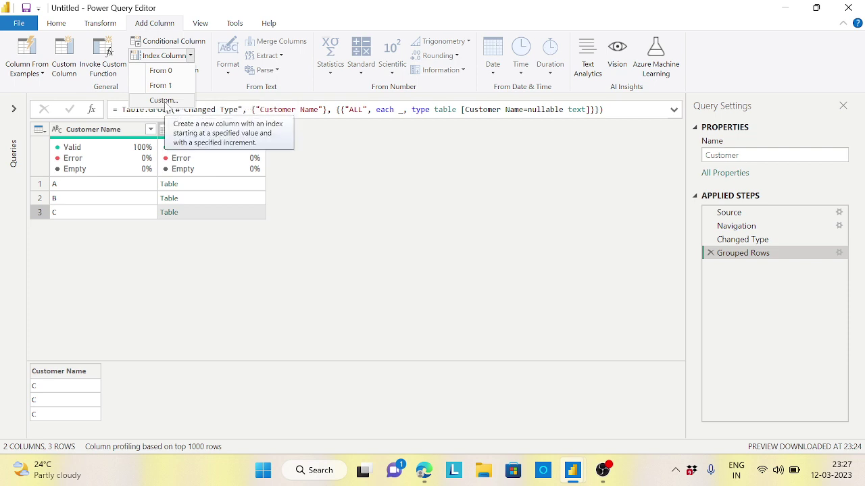
click(308, 195)
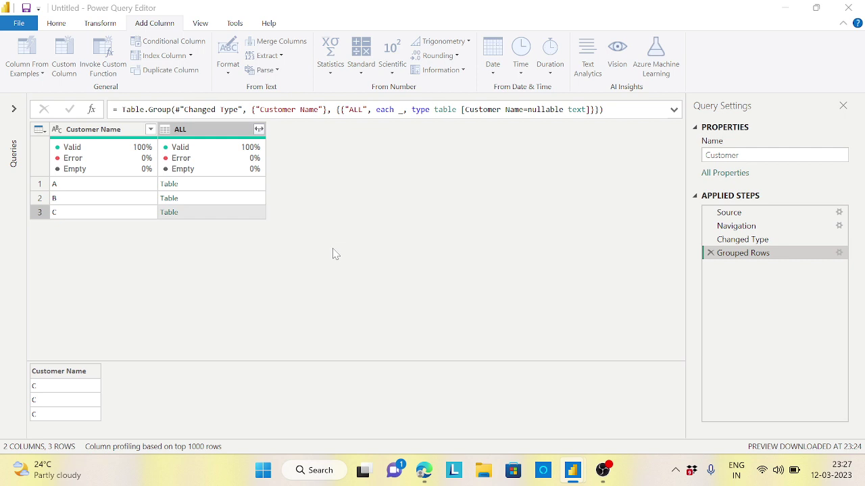
key(alt+a)
key(i)
key(c)
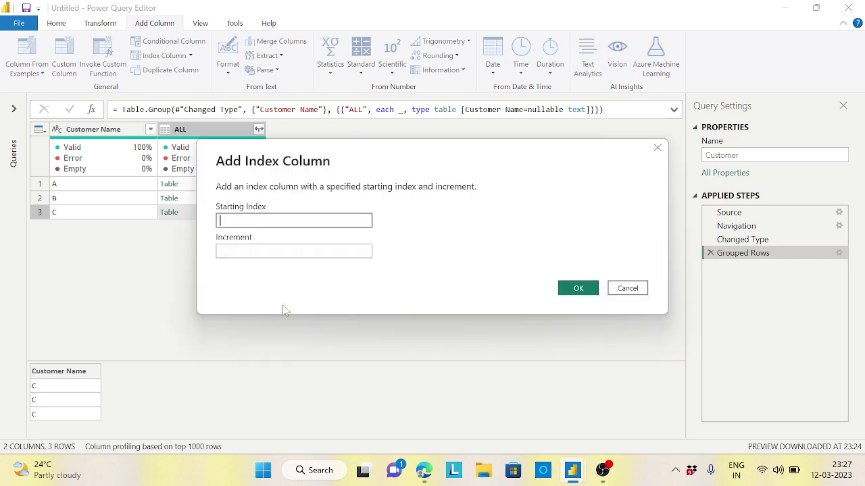
drag(403, 163, 458, 172)
key(Tab)
text(100)
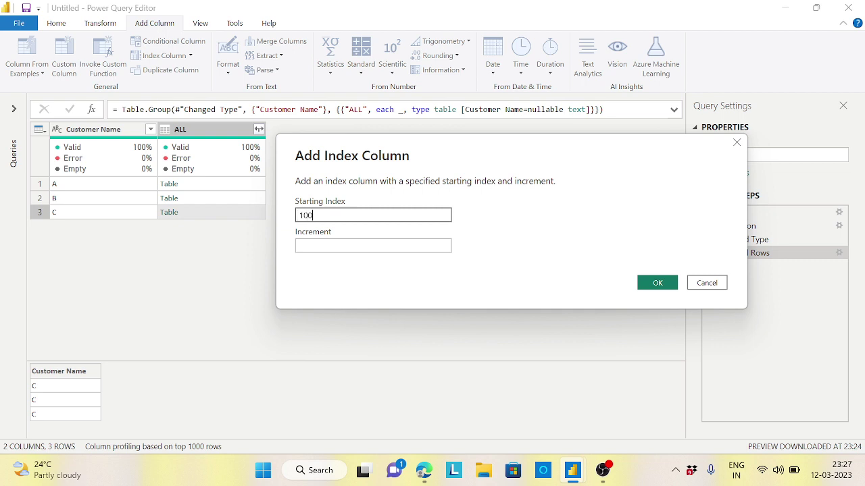
key(Tab)
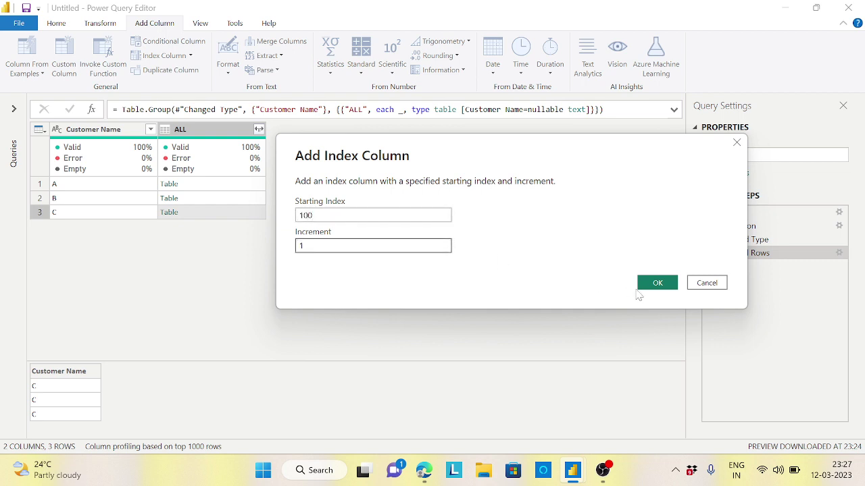
click(657, 284)
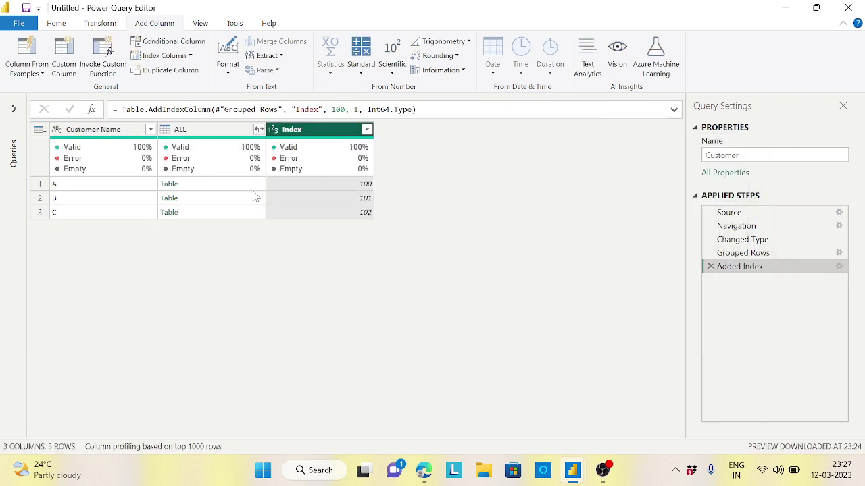
Expand the ALL column into nine rows without the original column name prefix.
click(258, 130)
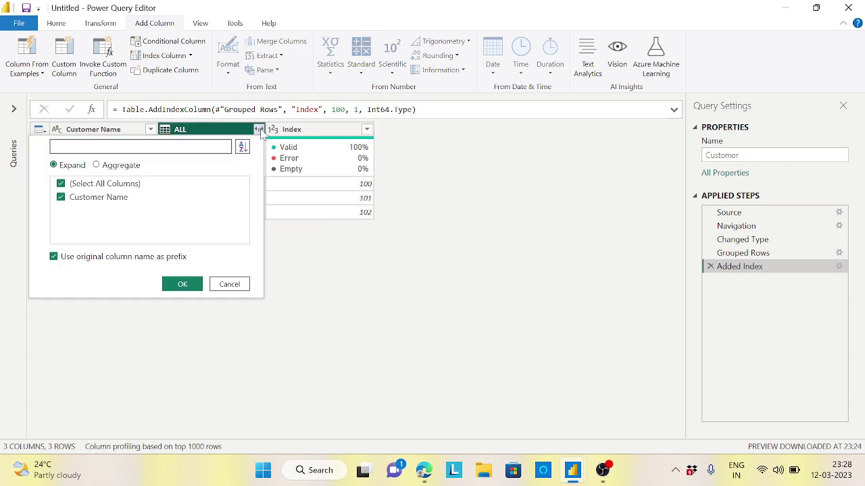
click(54, 258)
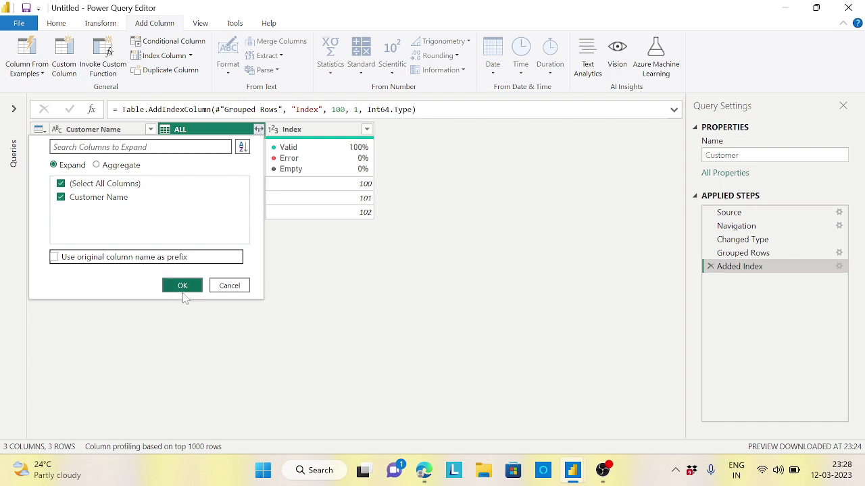
click(191, 287)
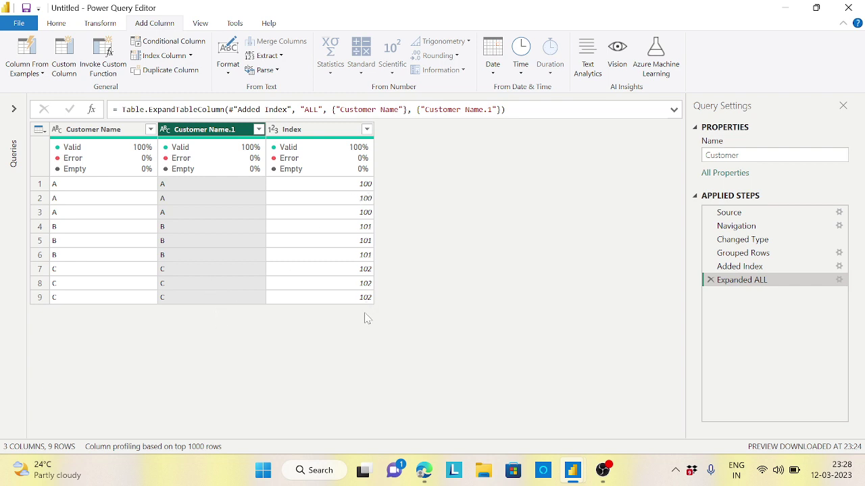
Remove the original Customer Name column and rename Customer Name.1 to Customer Name.
right_click(105, 133)
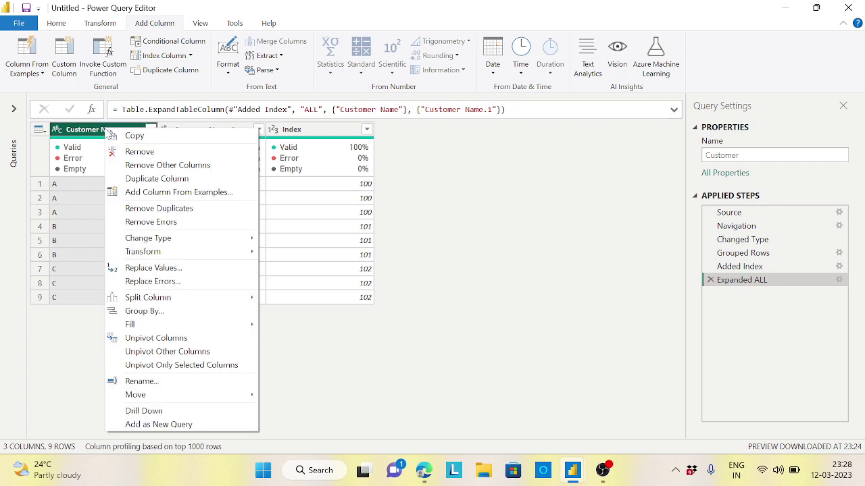
click(162, 151)
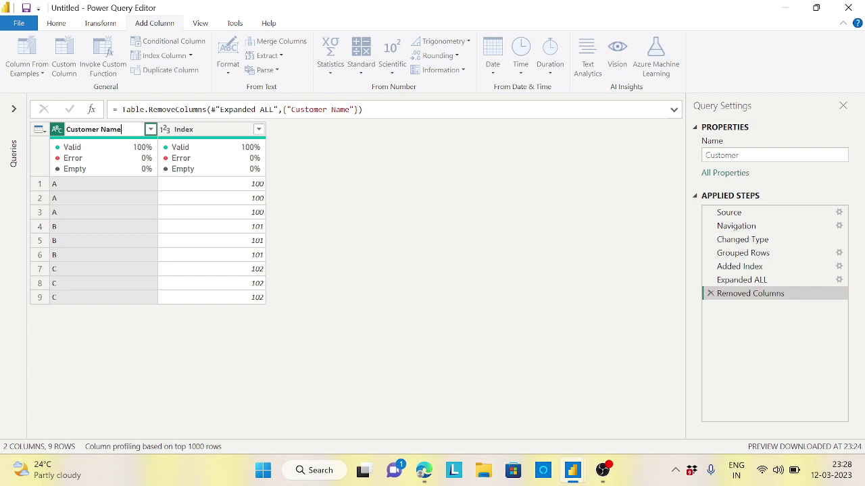
key(Return)
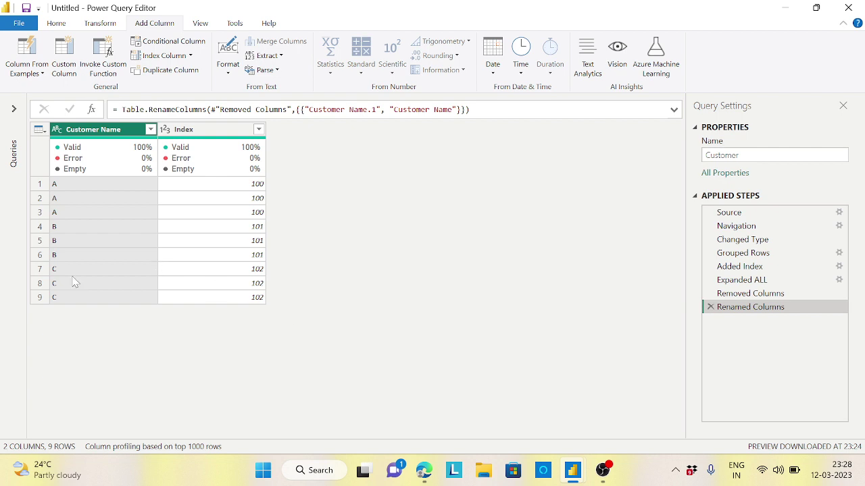
click(13, 109)
Switch to the Cust_Sales query and collapse the Queries pane.
click(53, 129)
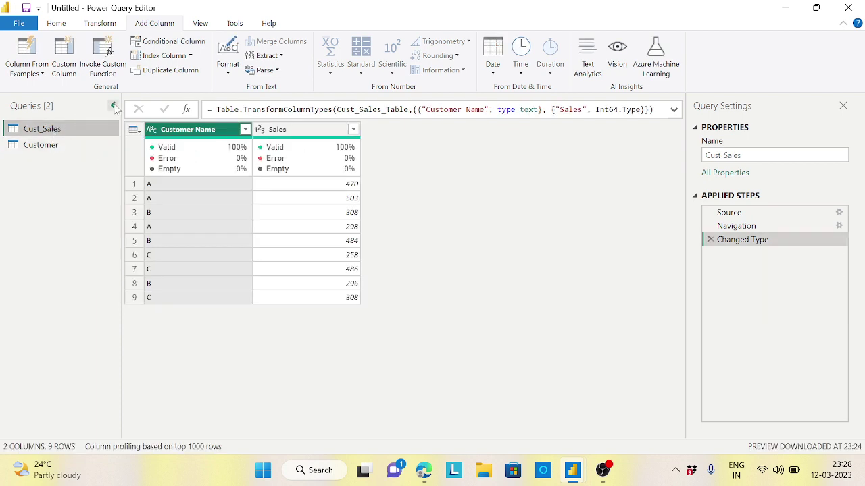
click(113, 105)
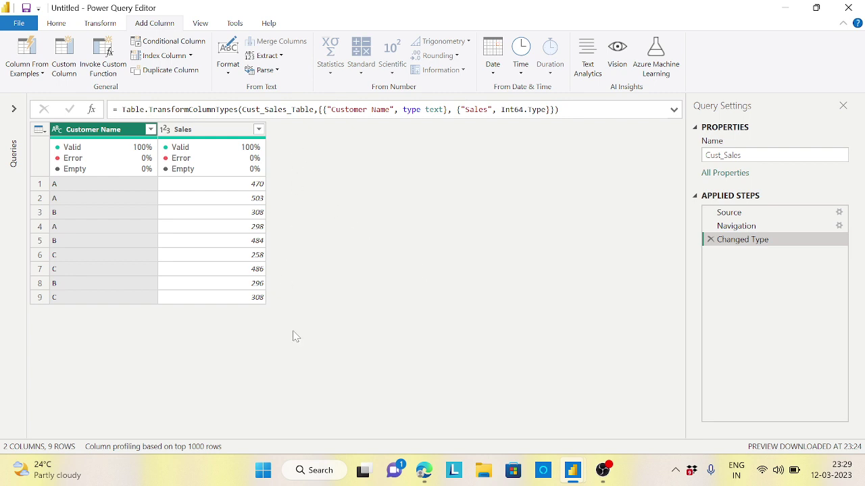
Add an Index column from 0, numbering the nine Cust_Sales rows 0 to 8.
click(192, 57)
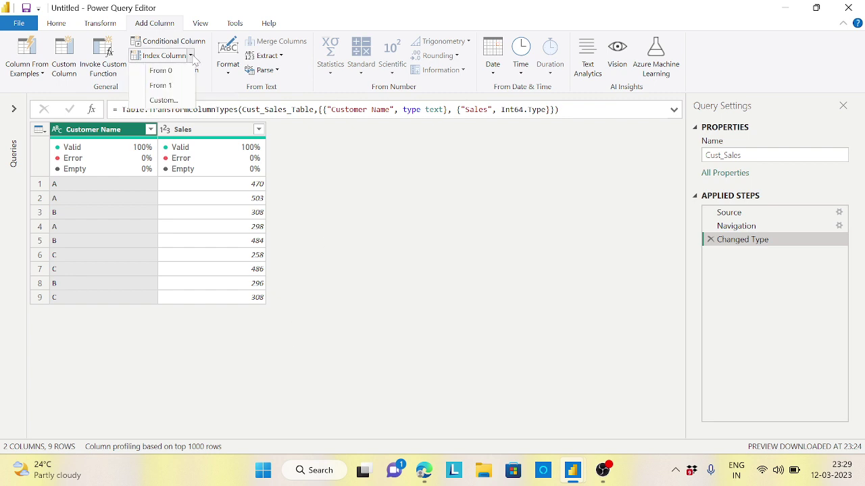
click(174, 74)
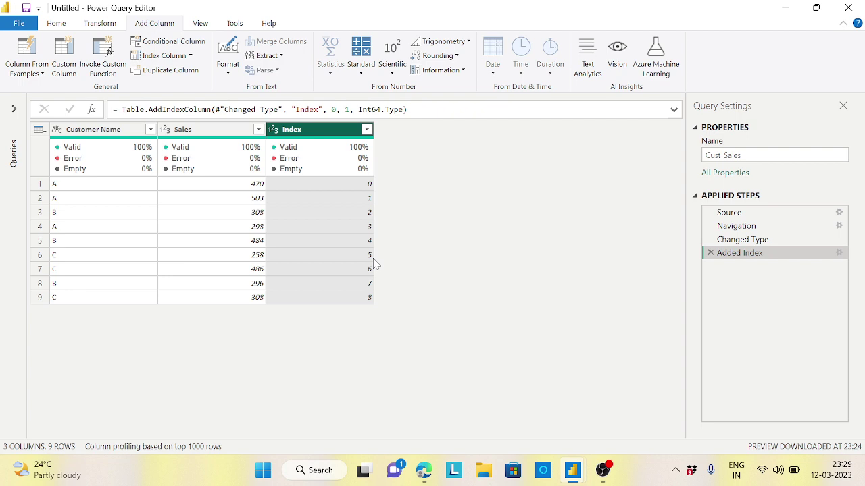
click(104, 132)
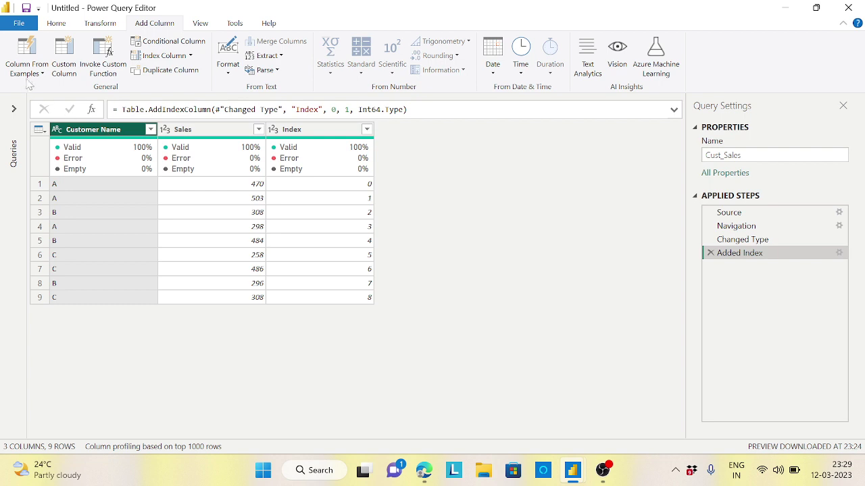
Group Cust_Sales by Customer Name using All Rows into a nested column named ALL.
click(94, 25)
click(18, 57)
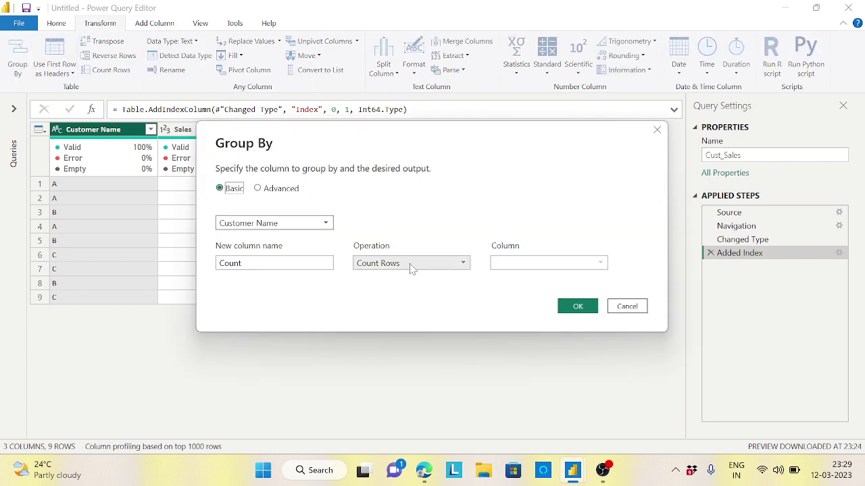
click(411, 265)
click(384, 372)
click(242, 262)
text(ALL)
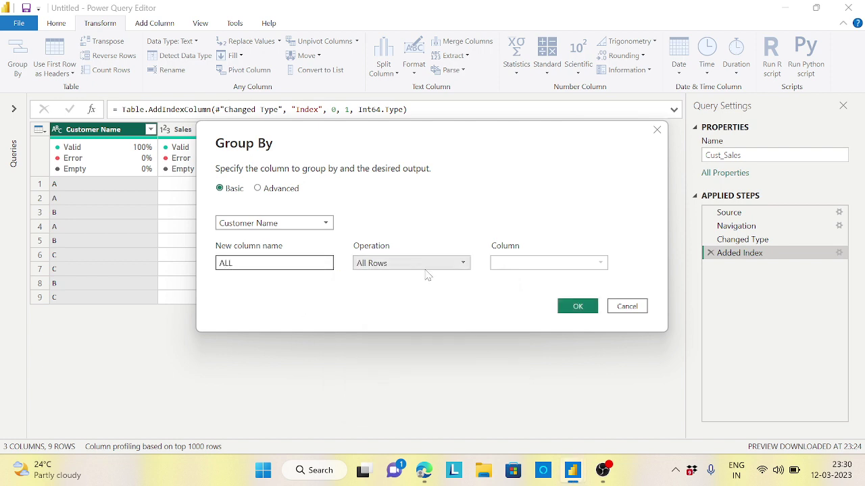
click(575, 306)
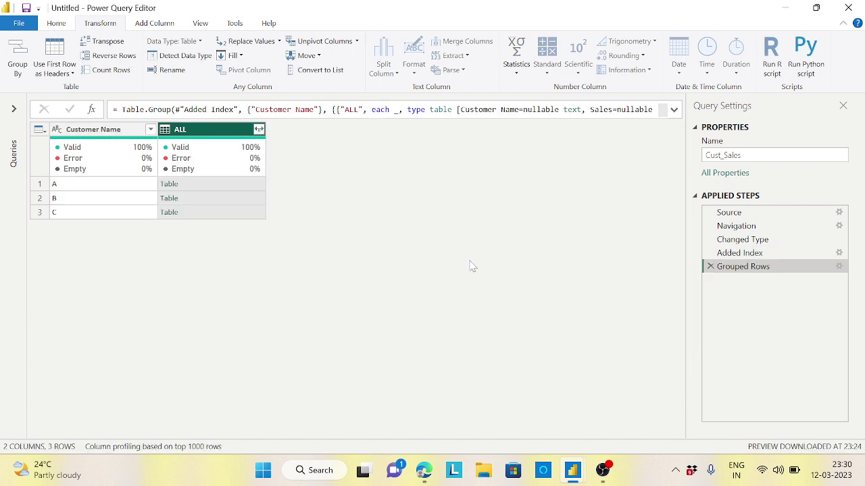
Preview customer A's nested ALL table.
click(248, 187)
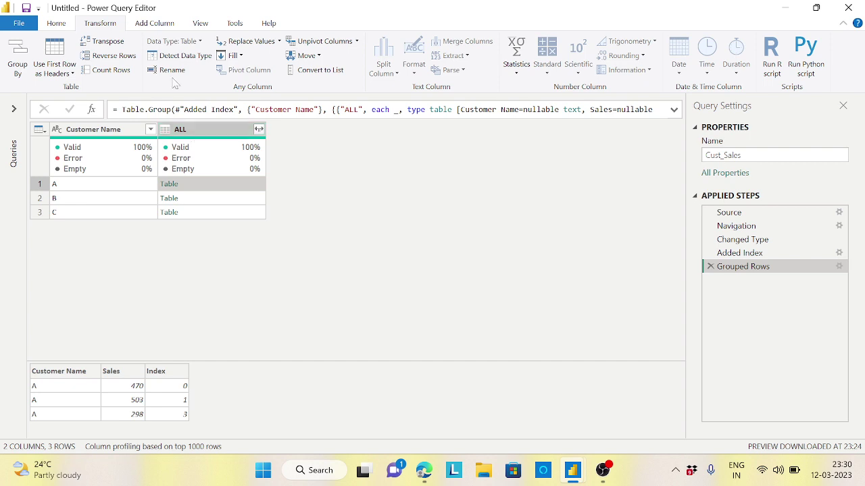
click(170, 25)
click(190, 55)
Add a custom Index starting at 100 with increment 1, giving A, B, C 100–102.
click(164, 100)
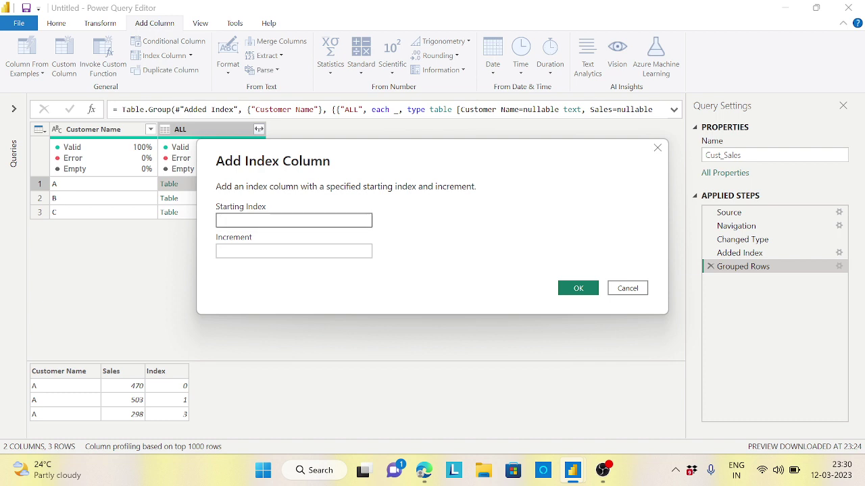
key(Tab)
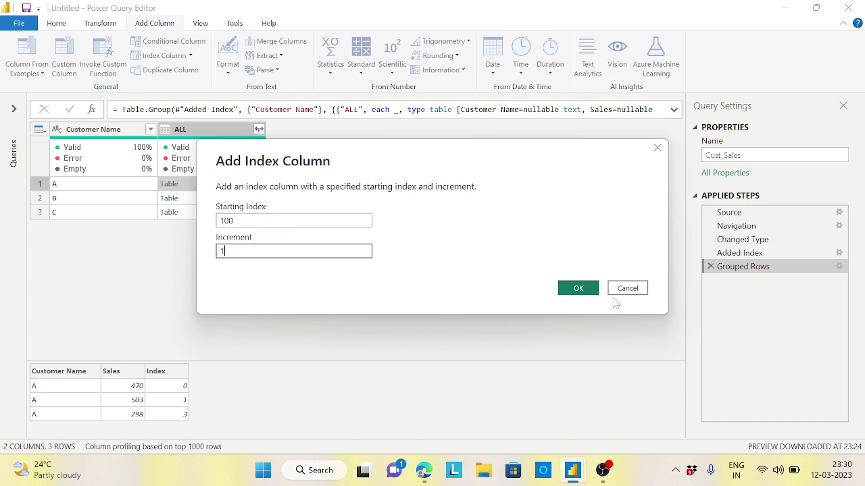
click(578, 289)
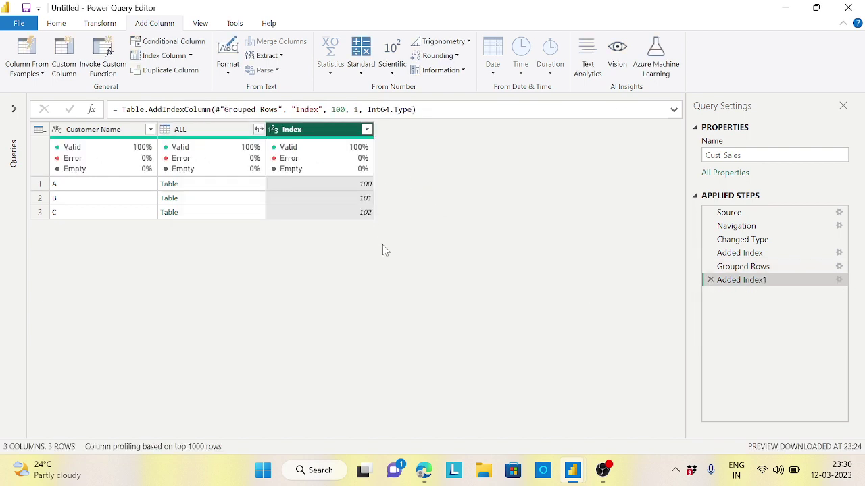
click(259, 129)
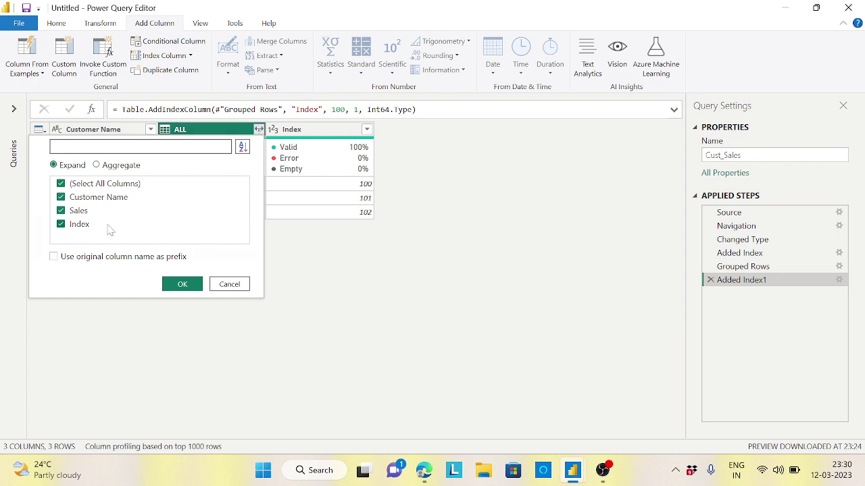
Expand the ALL column into nine rows without the original column name prefix.
click(55, 257)
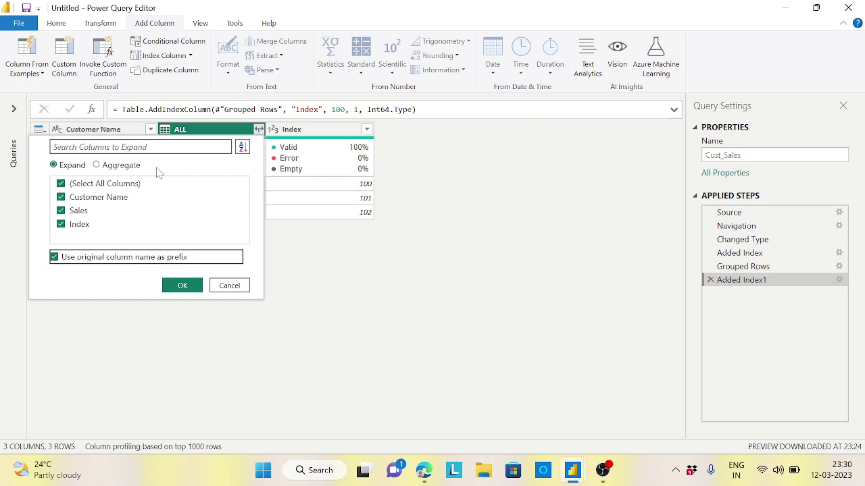
click(344, 203)
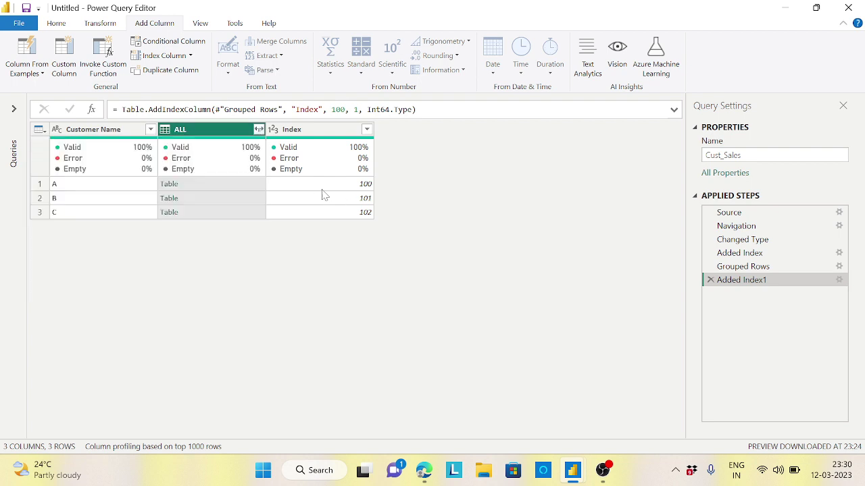
click(258, 129)
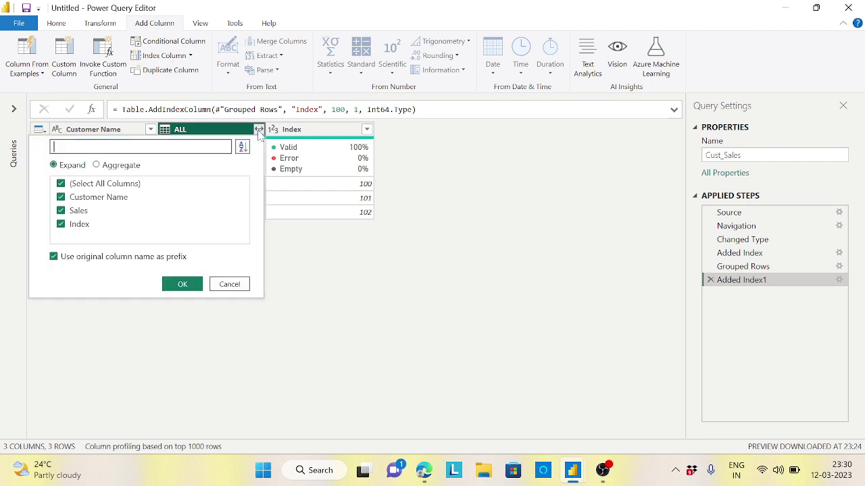
click(54, 257)
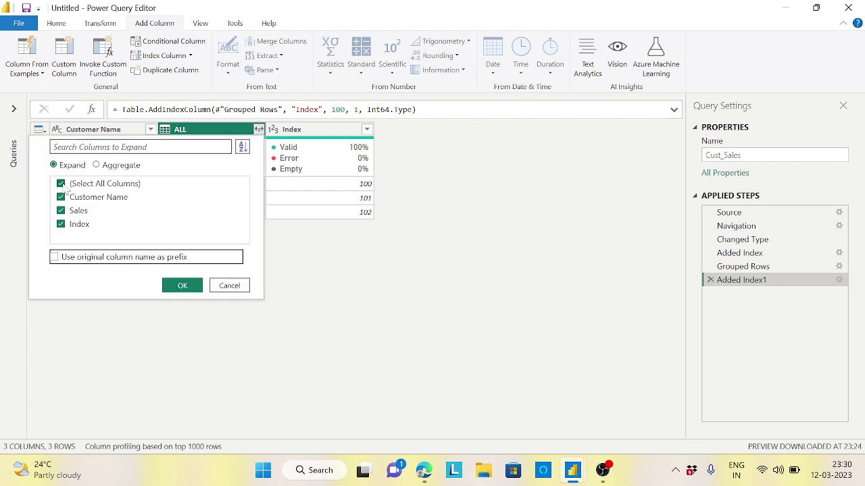
click(180, 286)
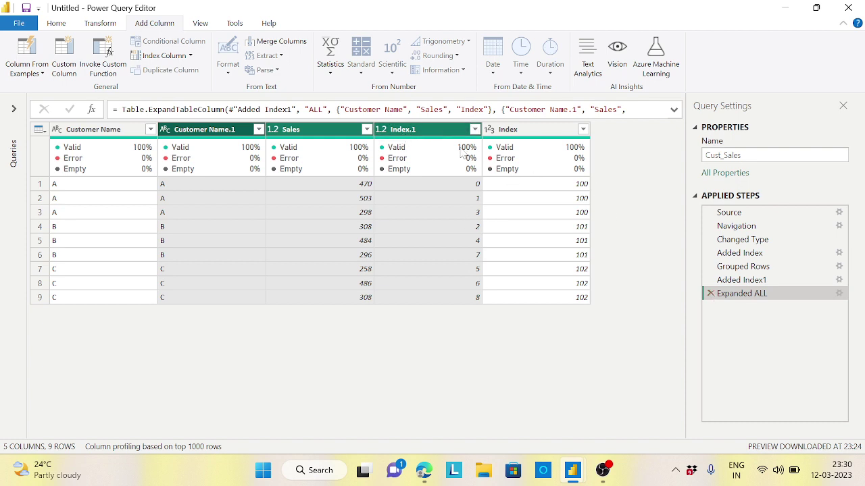
Delete the expand step and redo the expansion, keeping all nested columns.
click(710, 293)
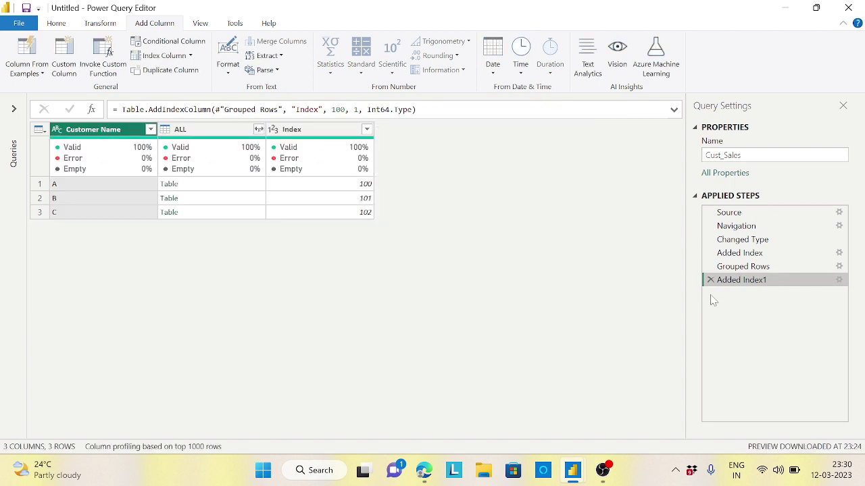
click(259, 129)
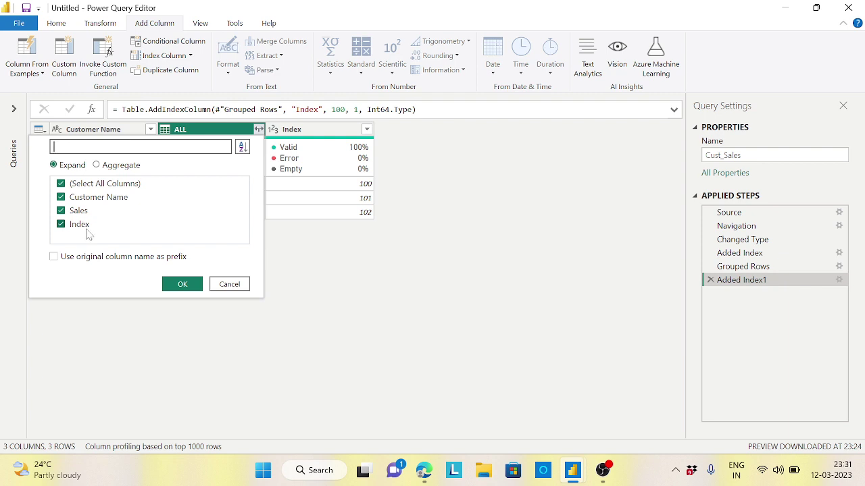
click(182, 286)
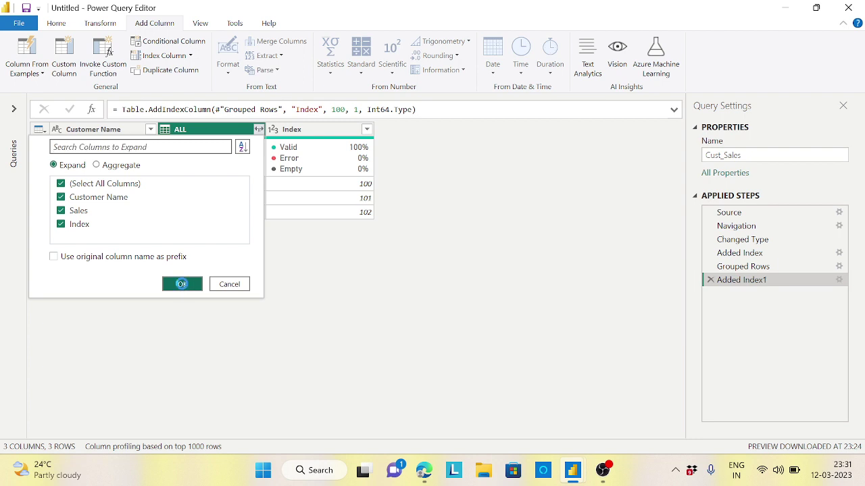
click(475, 130)
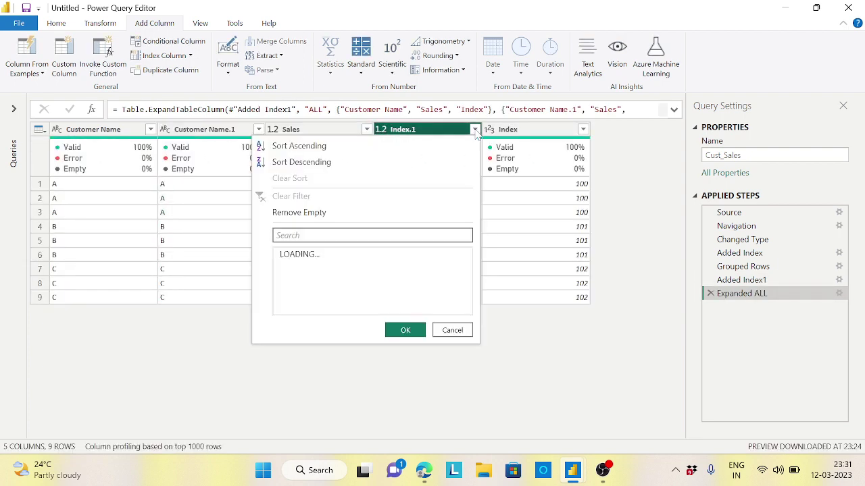
Sort Cust_Sales ascending by Index.1 to restore the original 0–8 row order.
click(312, 150)
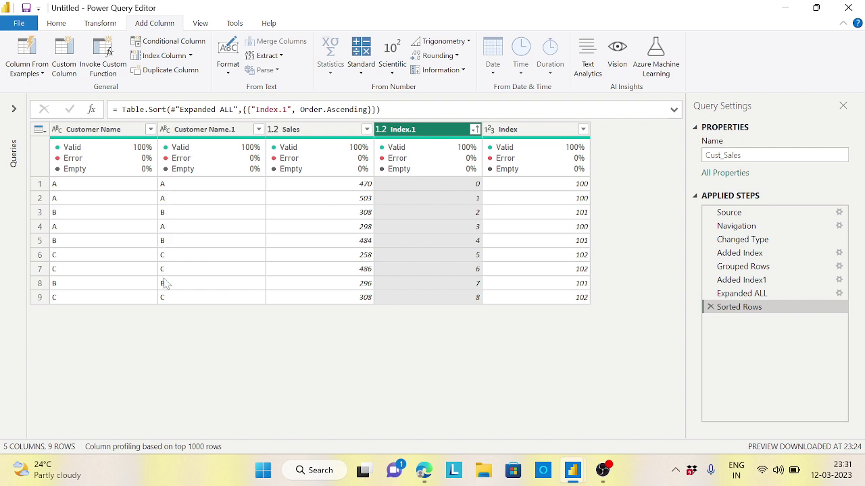
Remove the original Customer Name and Index.1 columns, renaming Customer Name.1 to Customer Name.
right_click(106, 134)
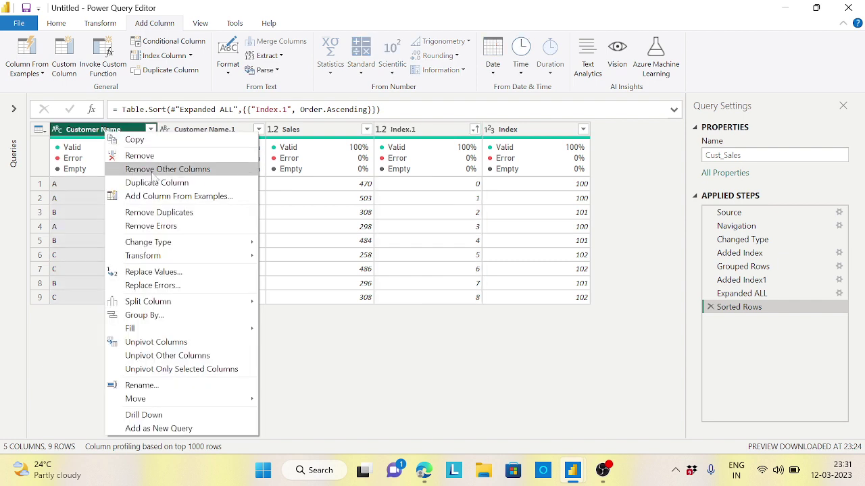
click(152, 157)
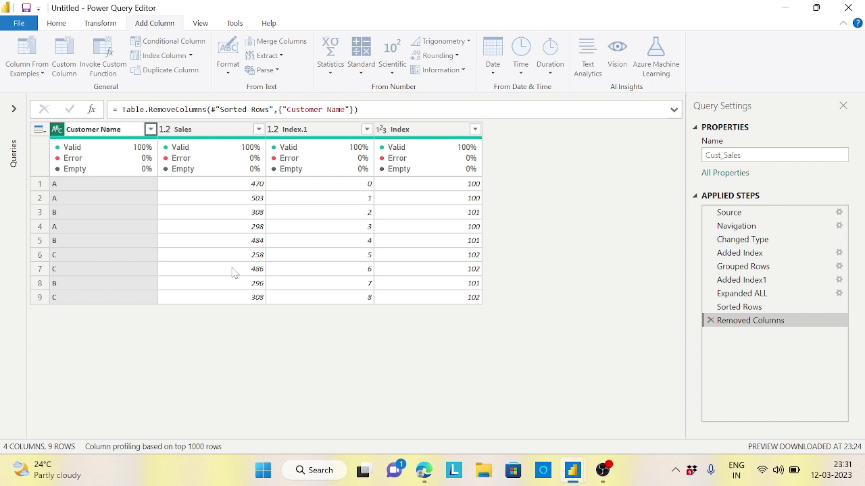
key(Return)
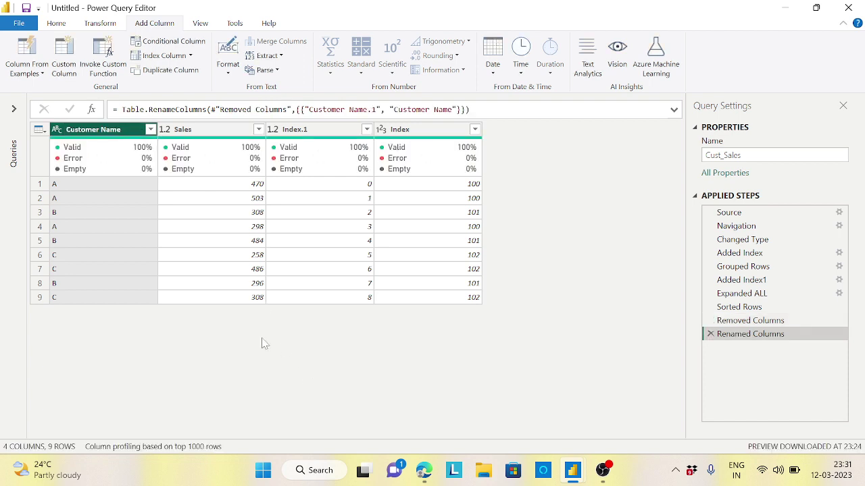
right_click(325, 134)
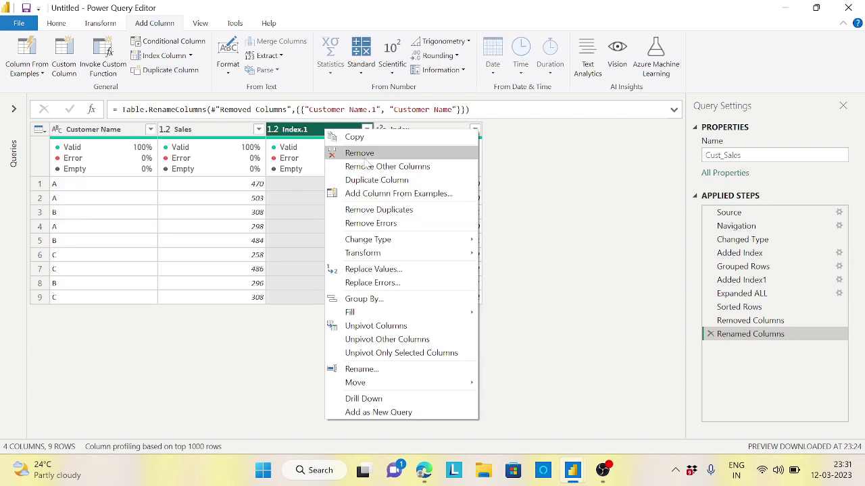
click(359, 153)
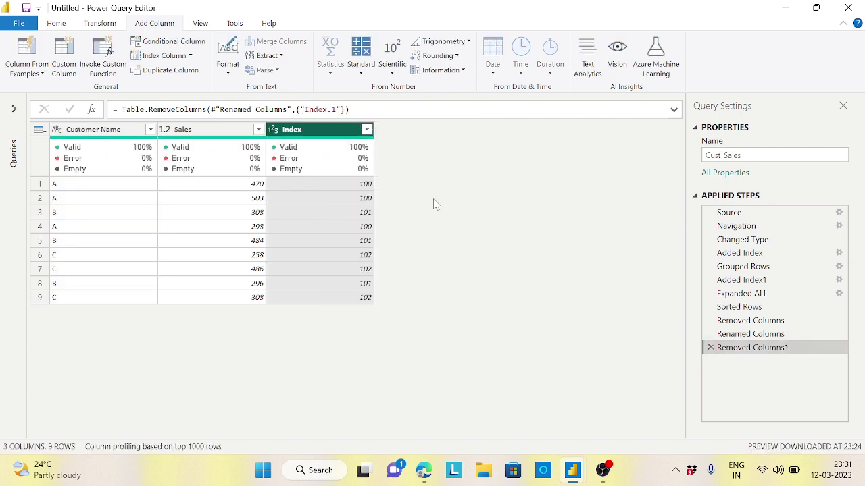
mouse_move(370, 170)
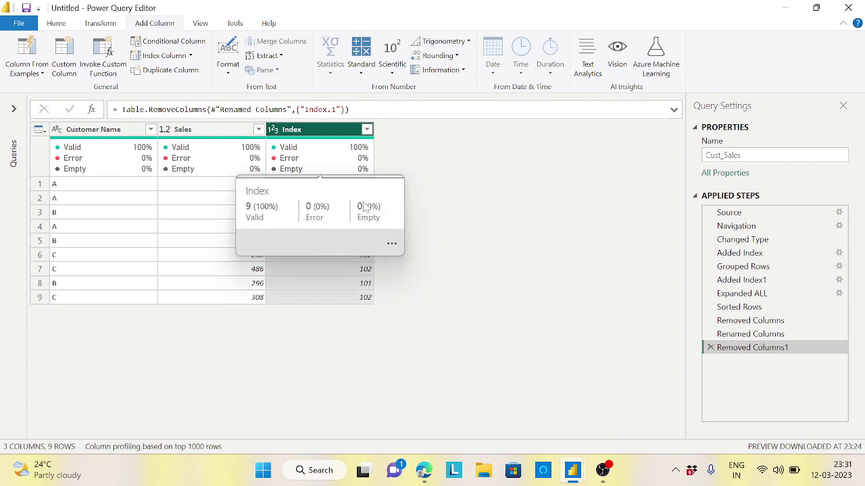